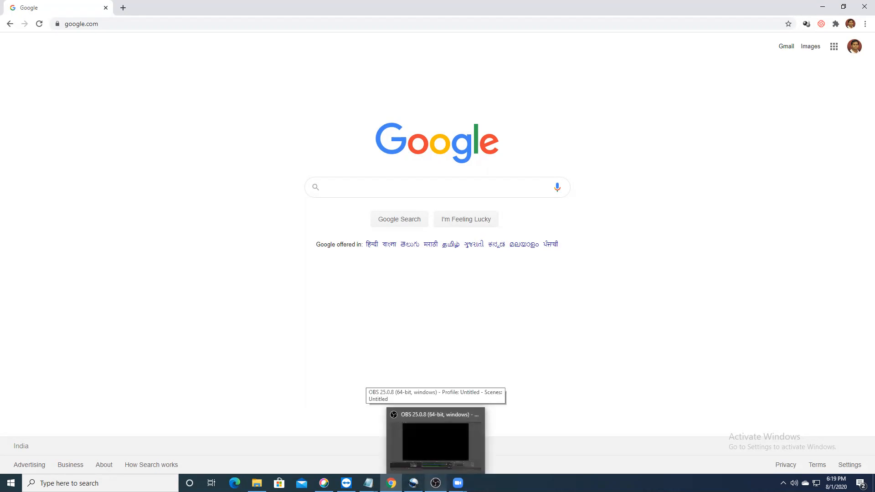
Switch to OBS and add a new Display Capture source for Display 1 (1920x1080) with the cursor captured
click(433, 438)
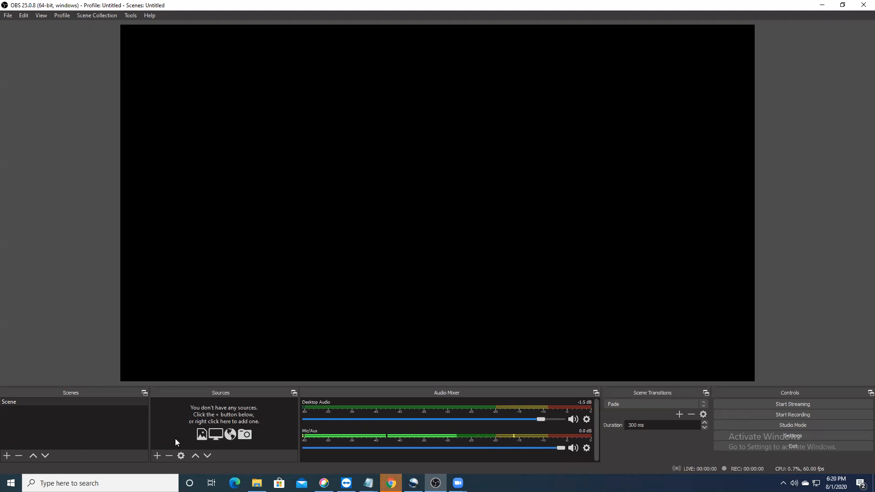
click(157, 457)
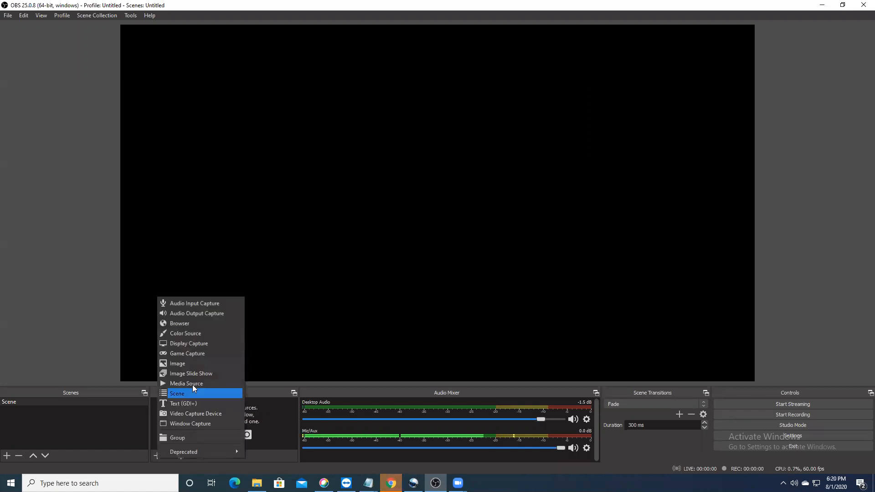
click(196, 342)
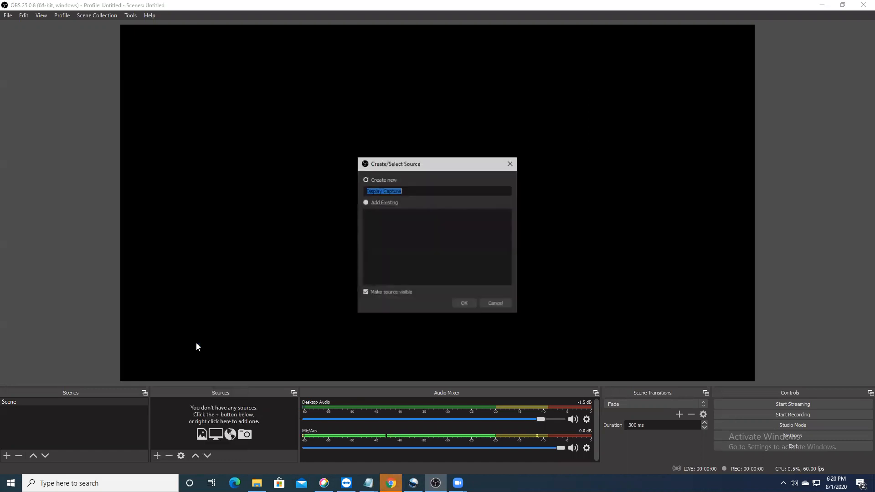
click(462, 304)
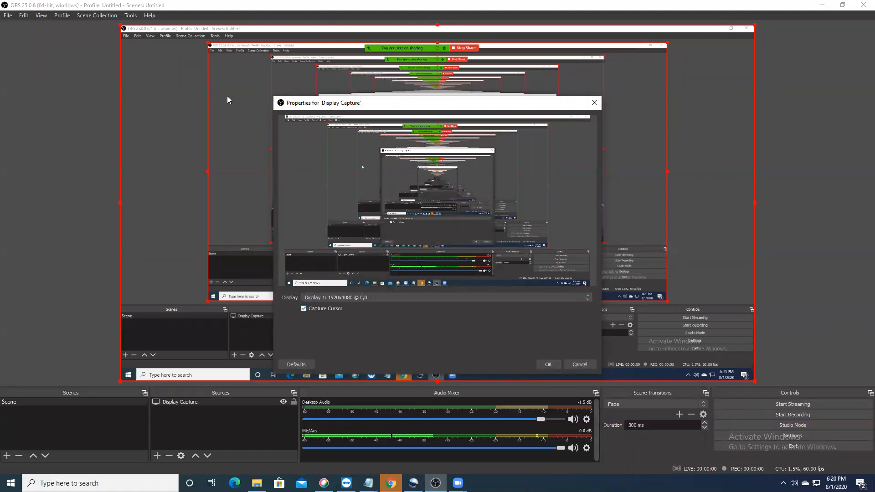
click(549, 365)
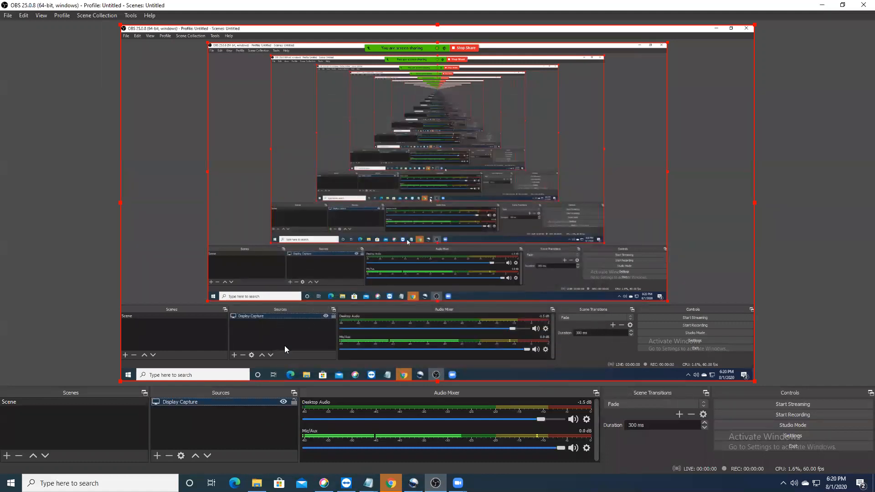
Add a new Audio Input Capture source that uses the Default device
click(157, 456)
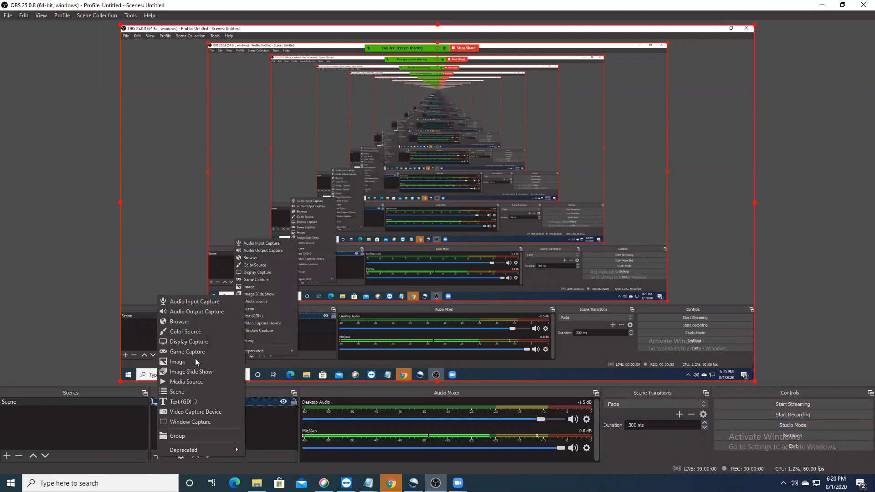
click(197, 303)
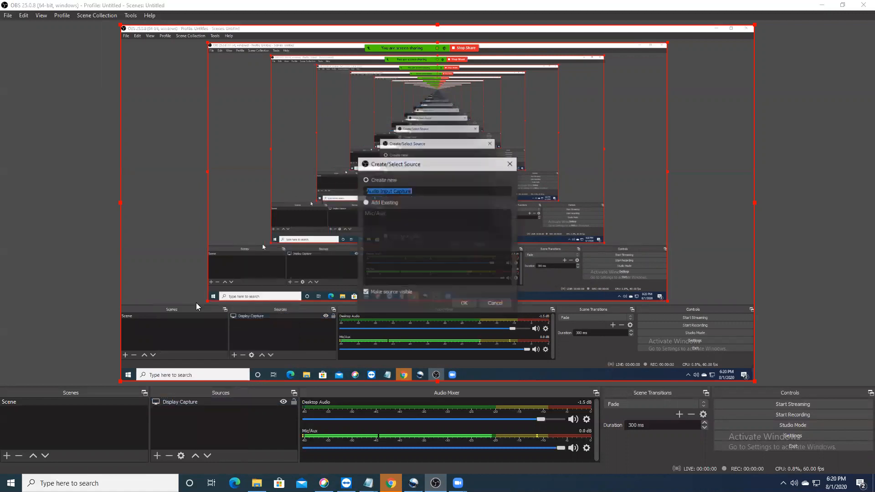
click(458, 305)
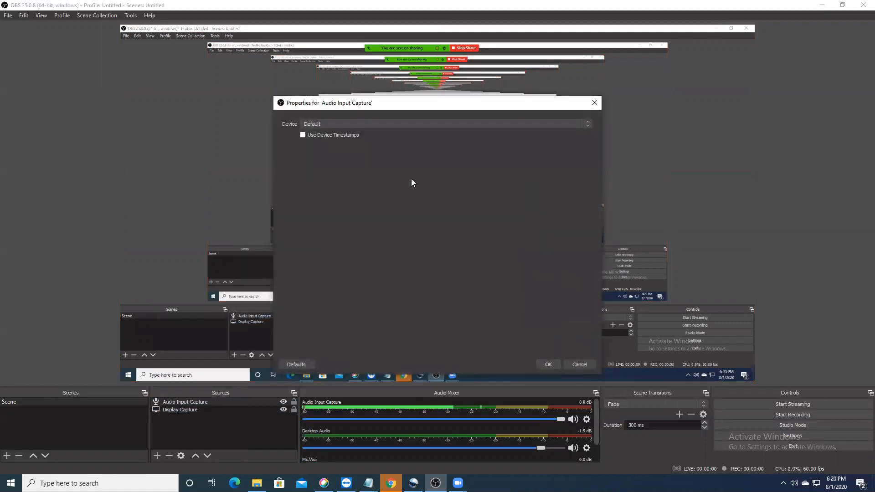
click(405, 124)
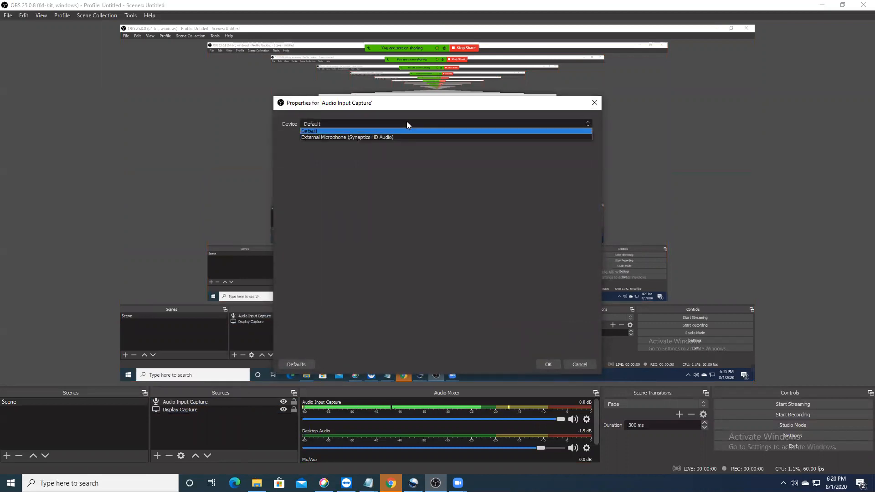
click(388, 131)
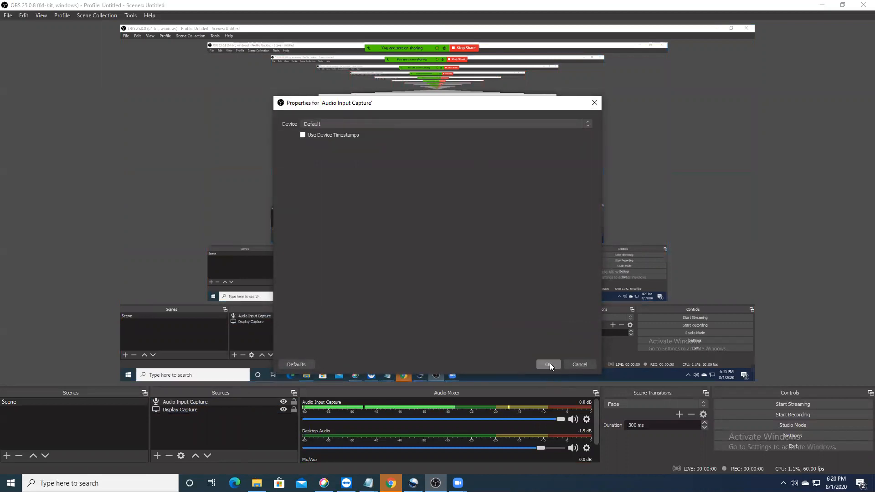
click(549, 363)
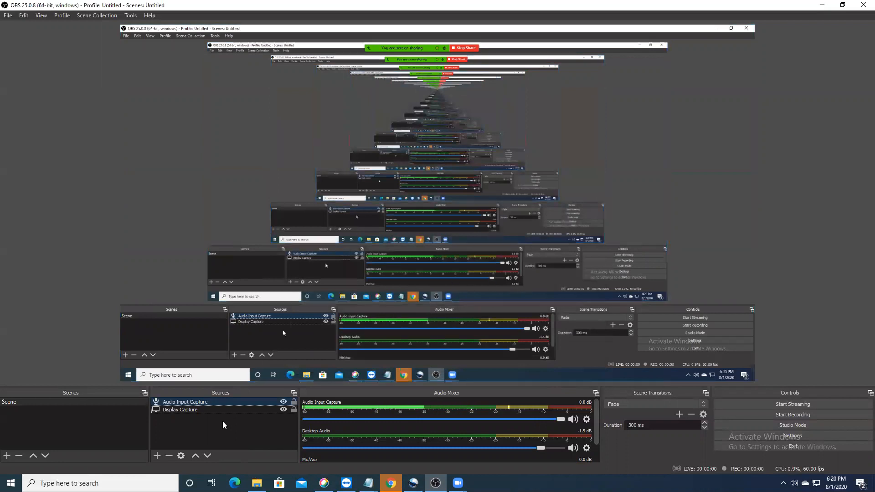
Add a new Image source from GClass_Theme.jpg, then shrink it and place it in the upper-right corner of the canvas
click(159, 455)
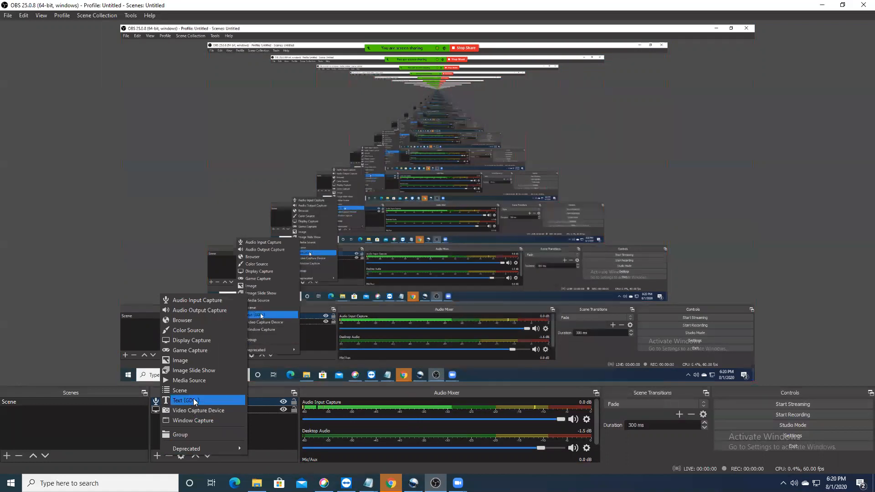
click(194, 363)
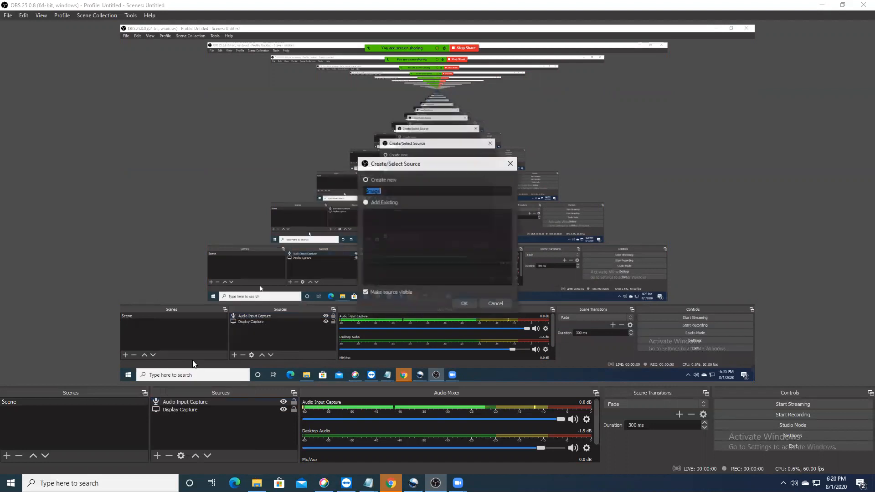
click(464, 302)
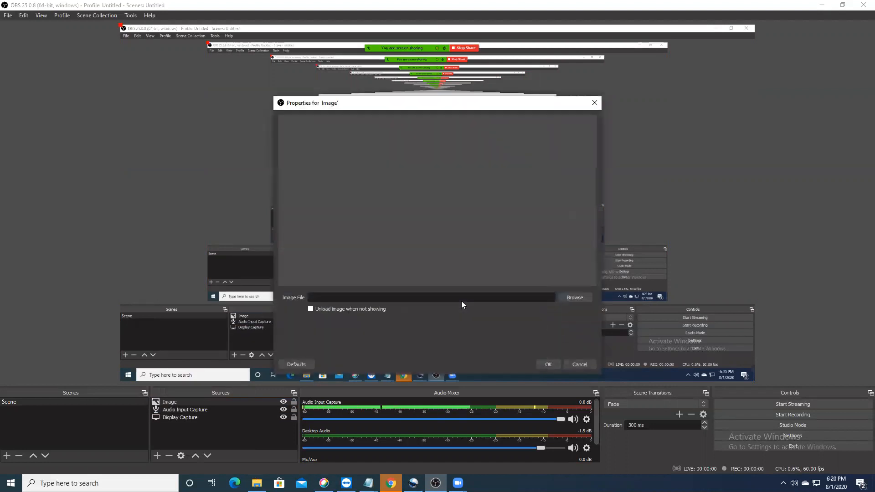
click(573, 297)
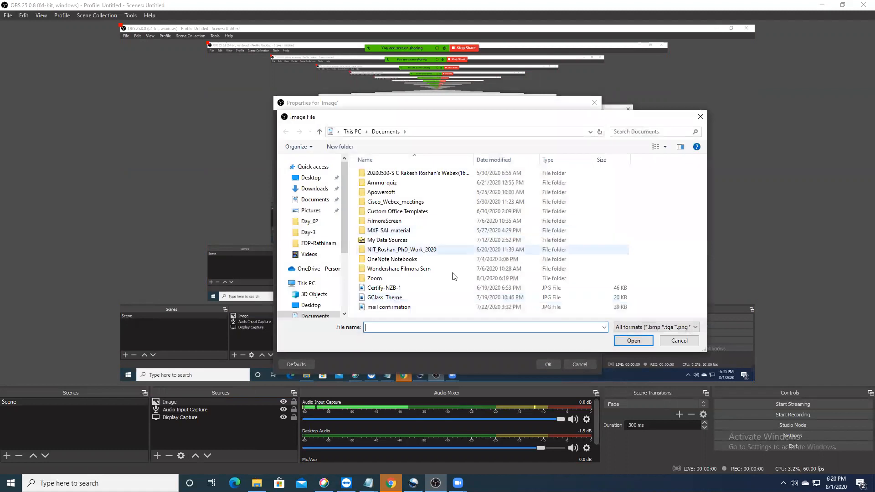
click(572, 297)
click(629, 341)
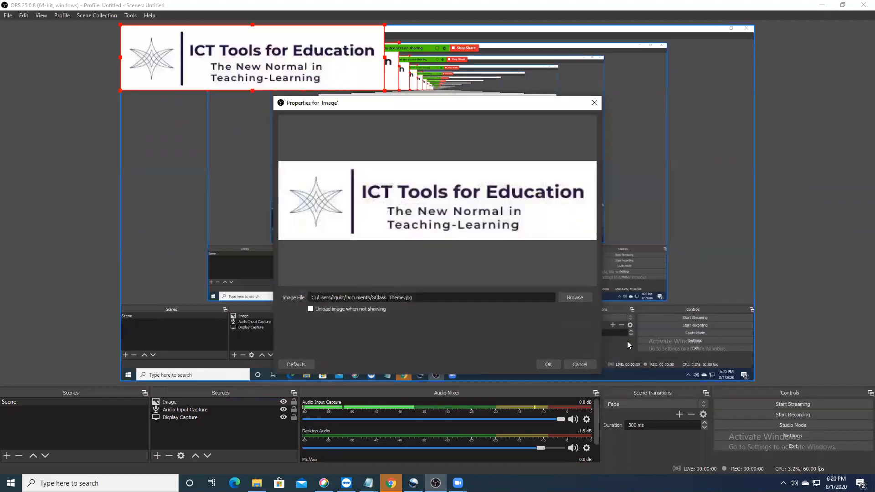
click(539, 364)
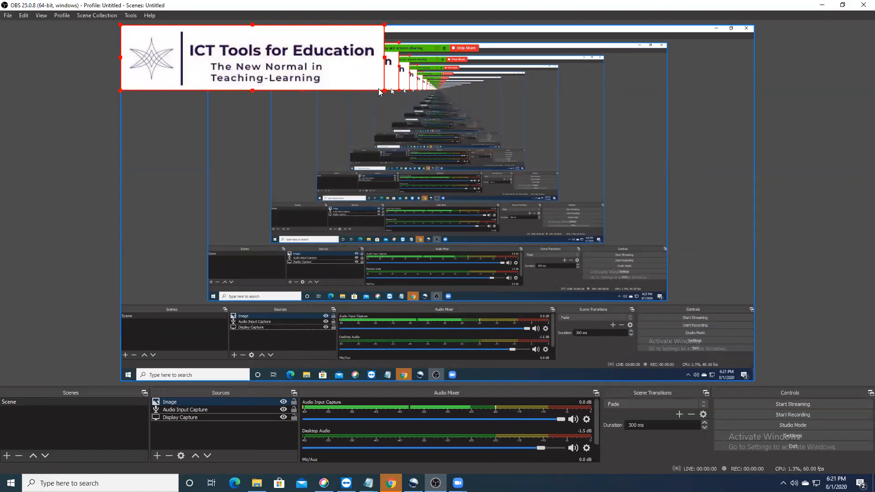
drag(384, 90, 677, 63)
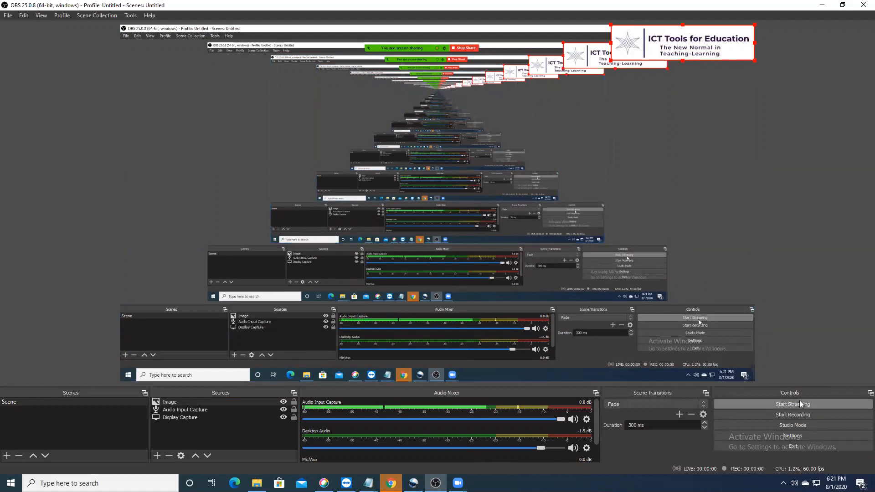
In the stream settings, choose YouTube / YouTube Gaming as the service with the Primary YouTube ingest server
click(9, 16)
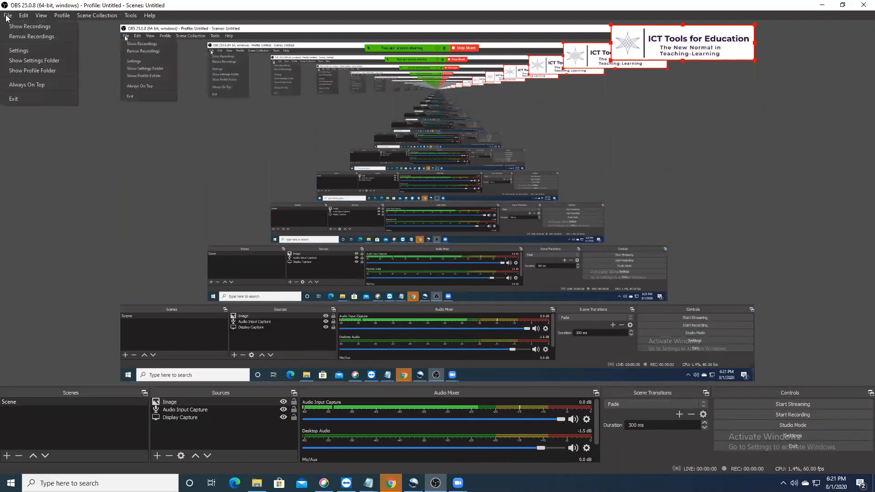
click(18, 51)
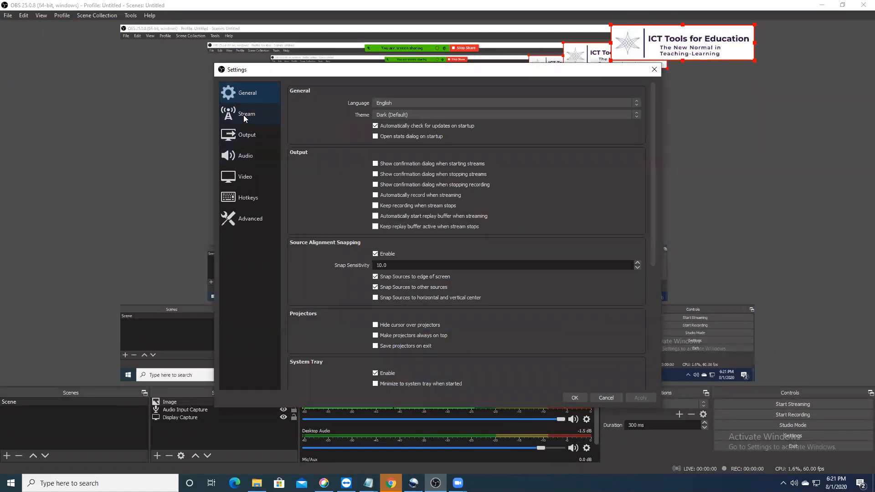
click(245, 119)
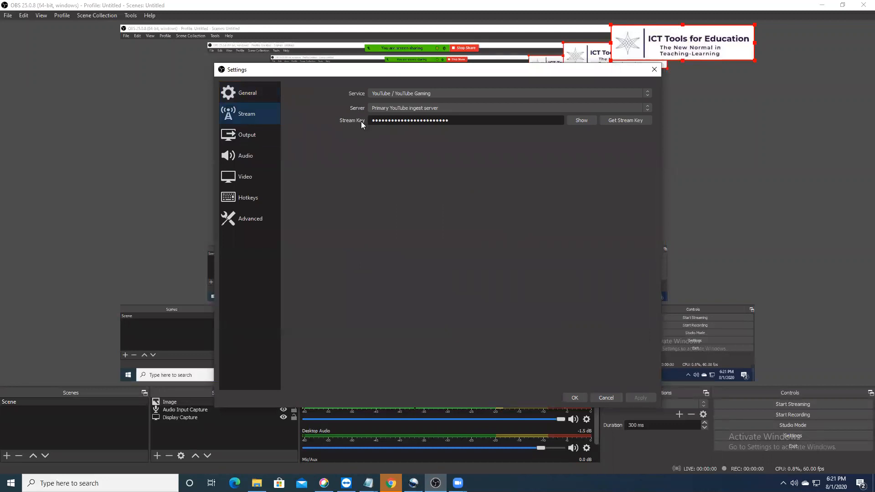
click(428, 108)
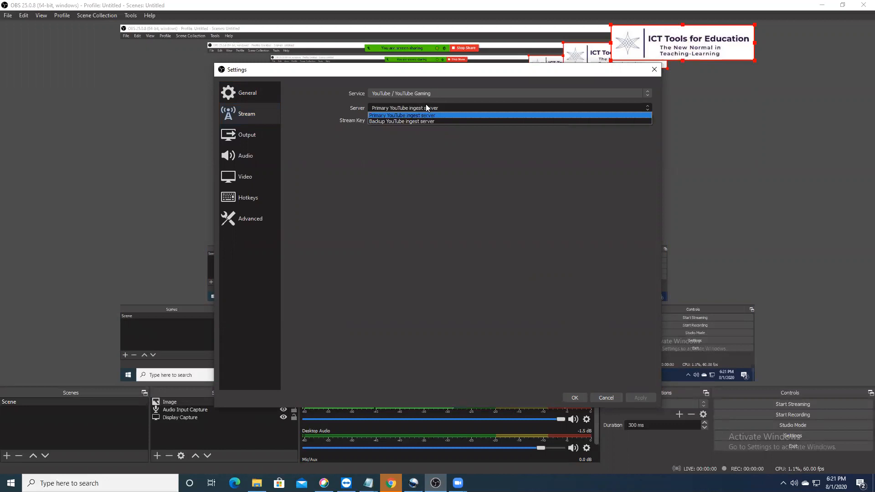
click(441, 96)
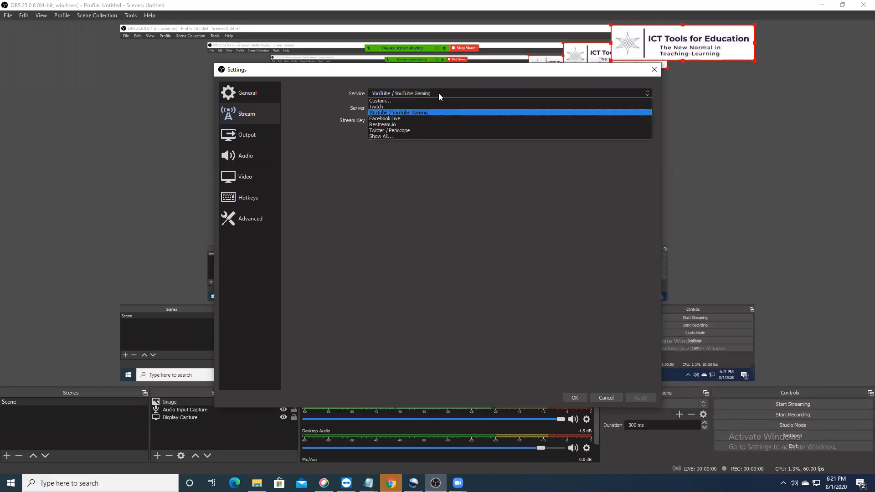
click(417, 113)
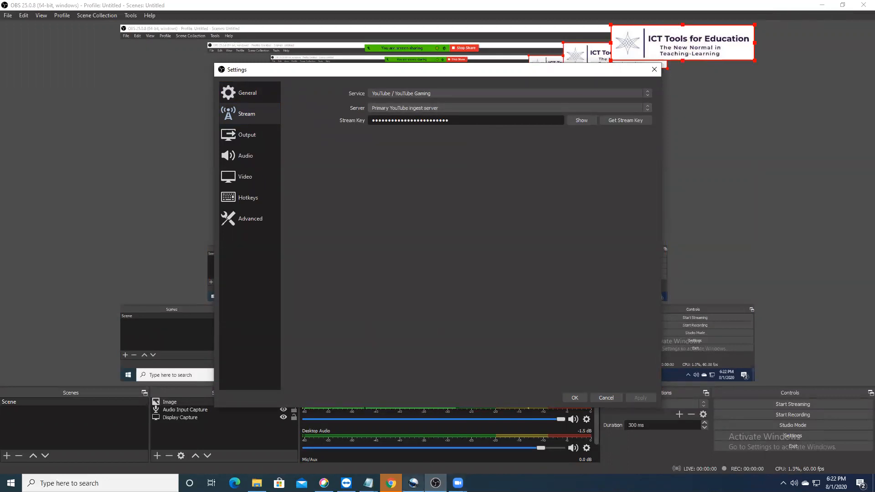
Switch to Chrome and open the Help Ever- ICT Tools in Education YouTube channel page in a new tab
click(413, 483)
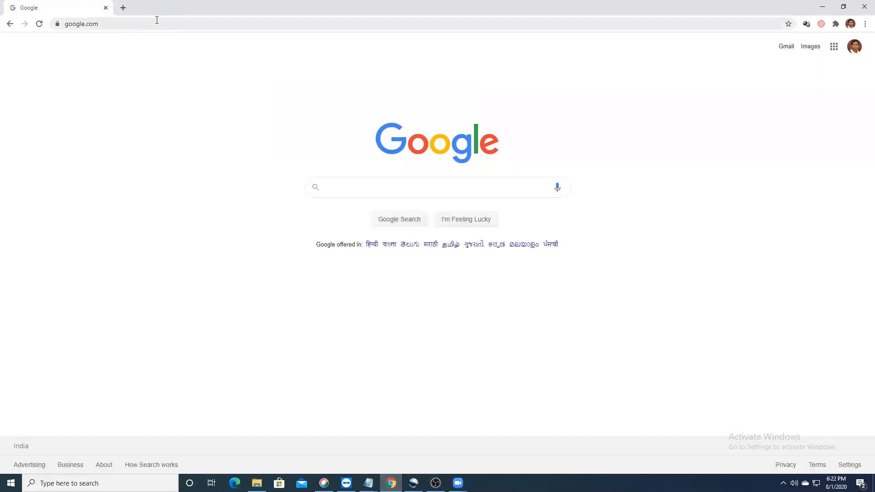
click(123, 7)
text(https://www.youtube.com/channel/UCBkM0dPMd_nuWpC2S9MXhig)
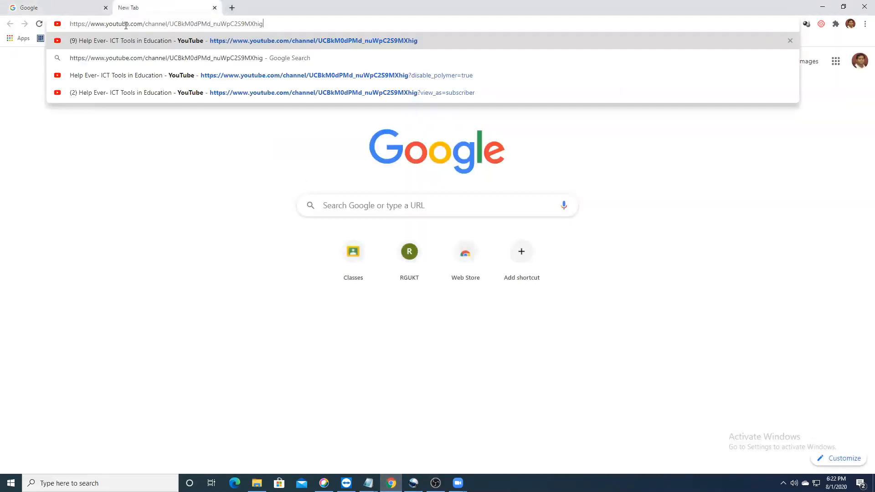
key(Return)
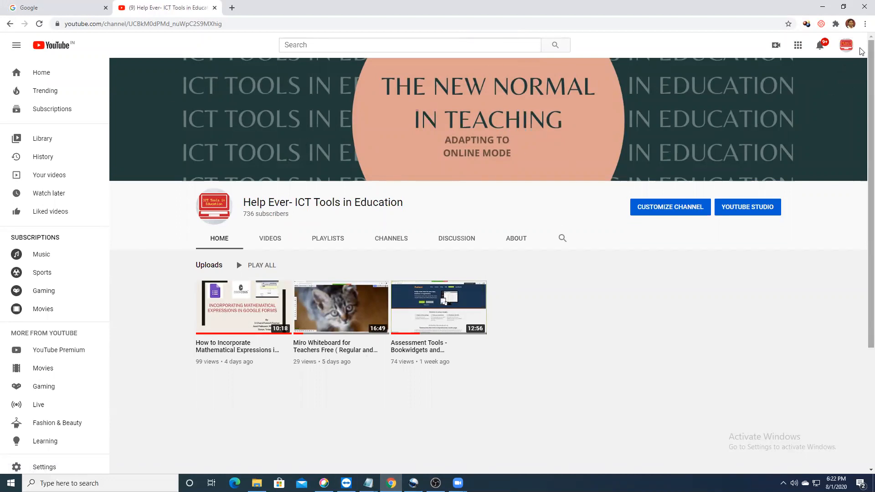
Open YouTube Studio for the channel and go to its live streaming page
click(846, 45)
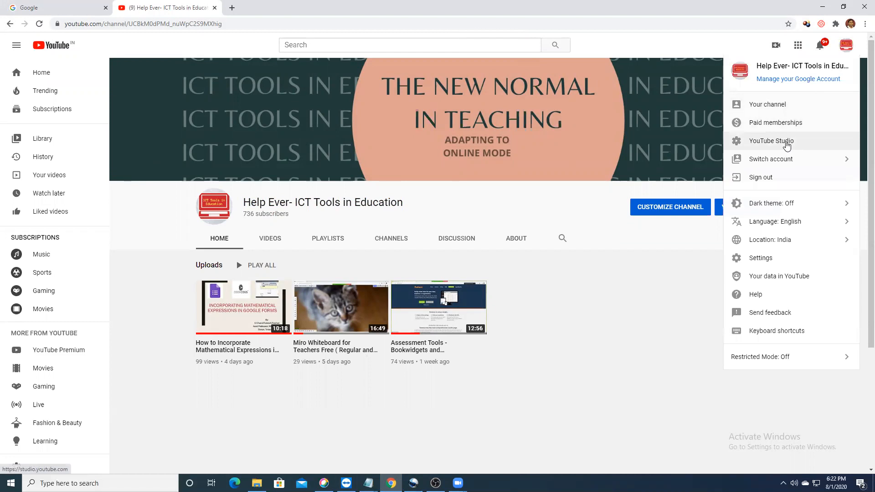
click(787, 145)
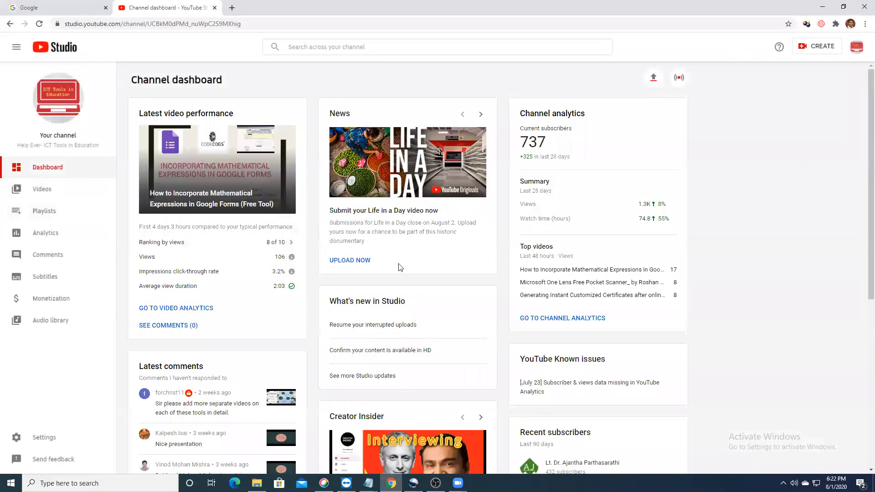
click(679, 81)
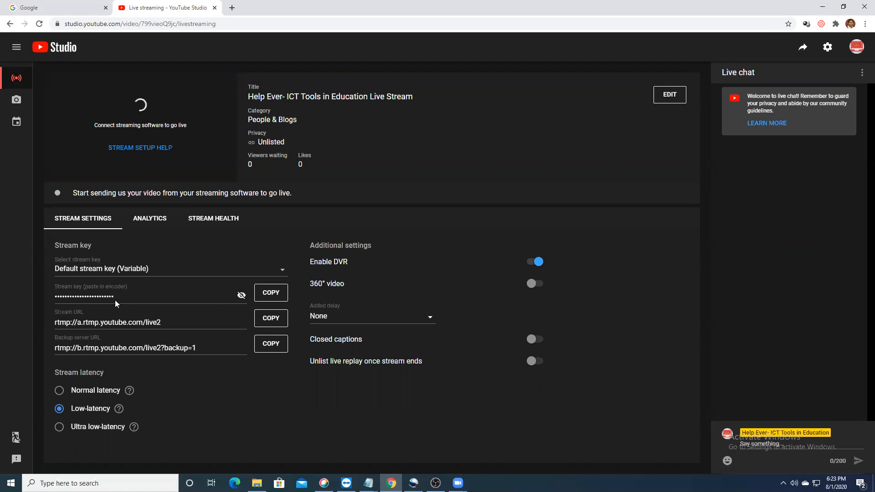
Copy the default stream key from YouTube Studio, switch to OBS, replace the Stream Key with it and save the settings
click(268, 300)
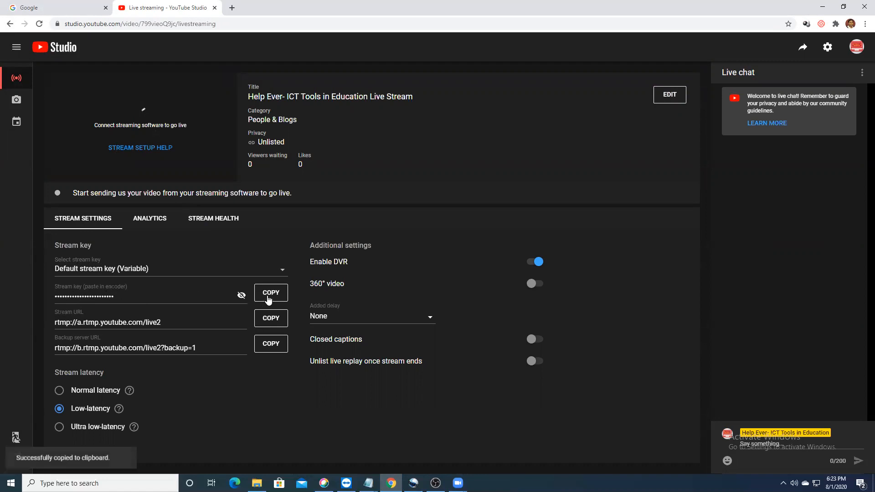
click(435, 482)
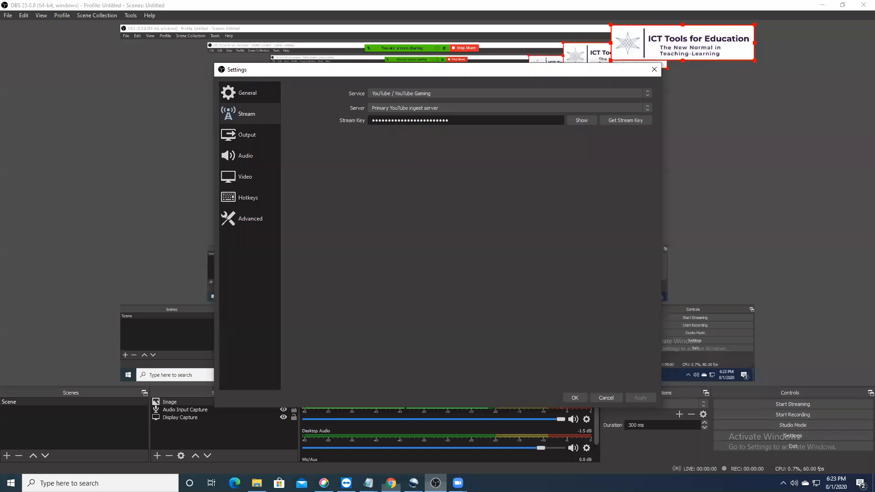
drag(461, 120, 350, 121)
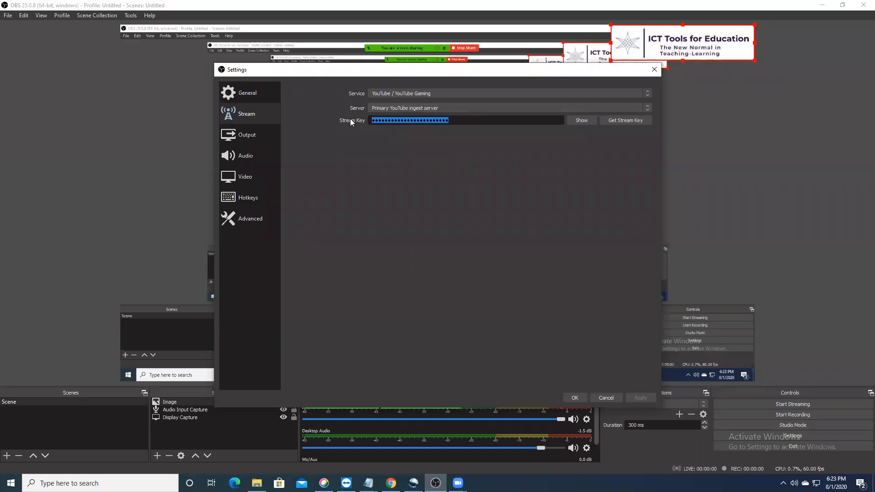
key(ctrl+v)
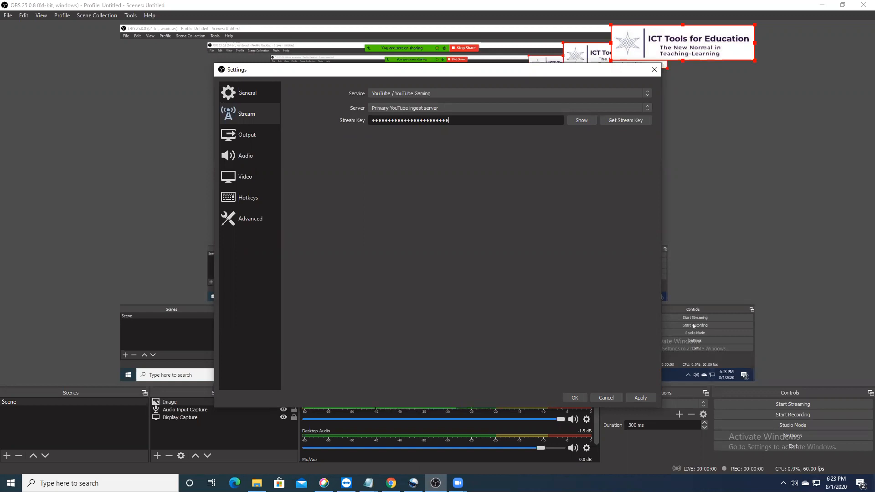
click(575, 398)
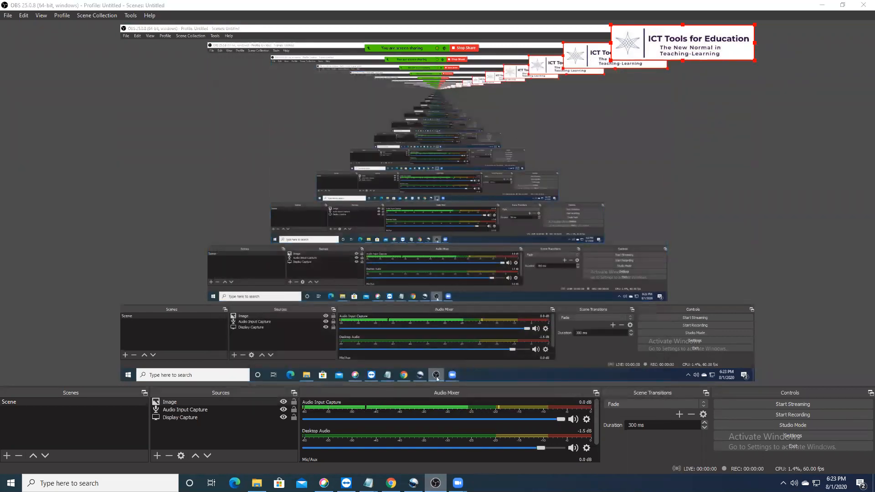
Check the YouTube Studio live page in Chrome, return to OBS and start streaming
click(391, 483)
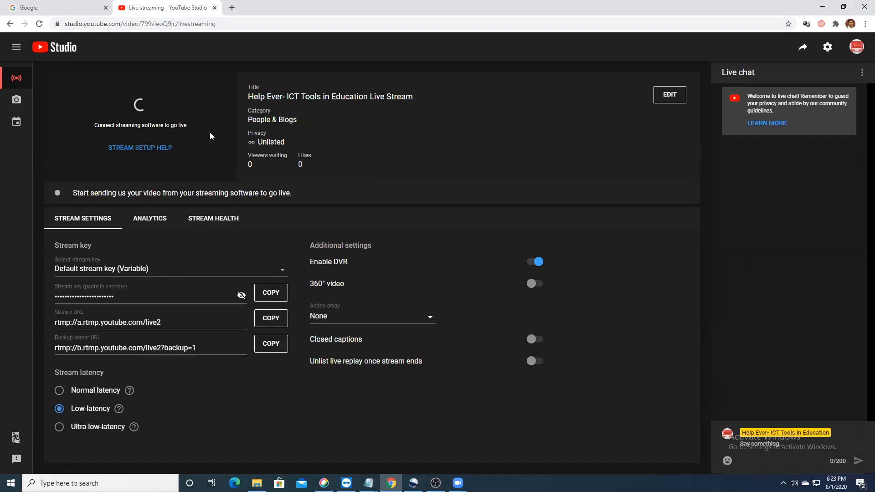
click(436, 482)
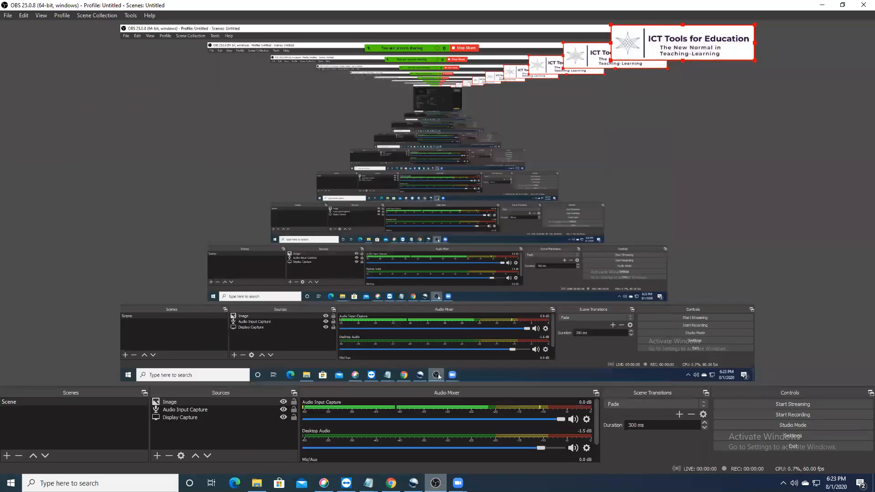
click(789, 404)
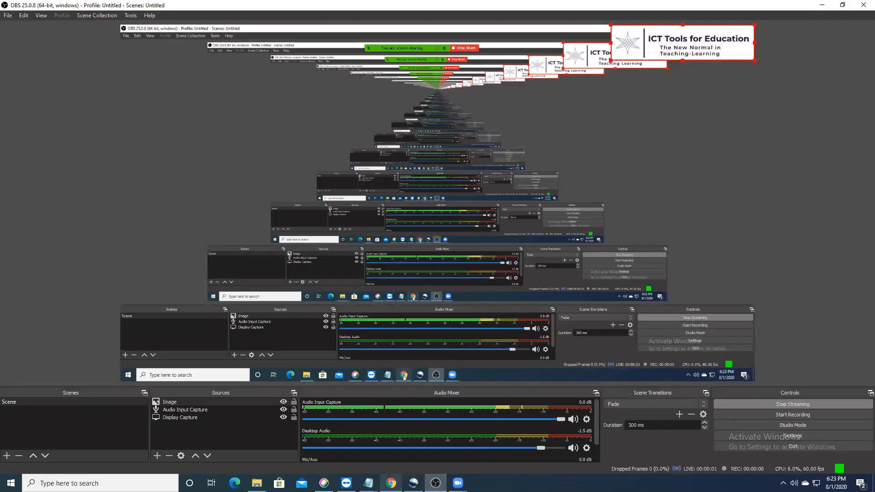
Switch to YouTube Studio in Chrome, copy the live stream's share link and open it in a new tab
click(391, 484)
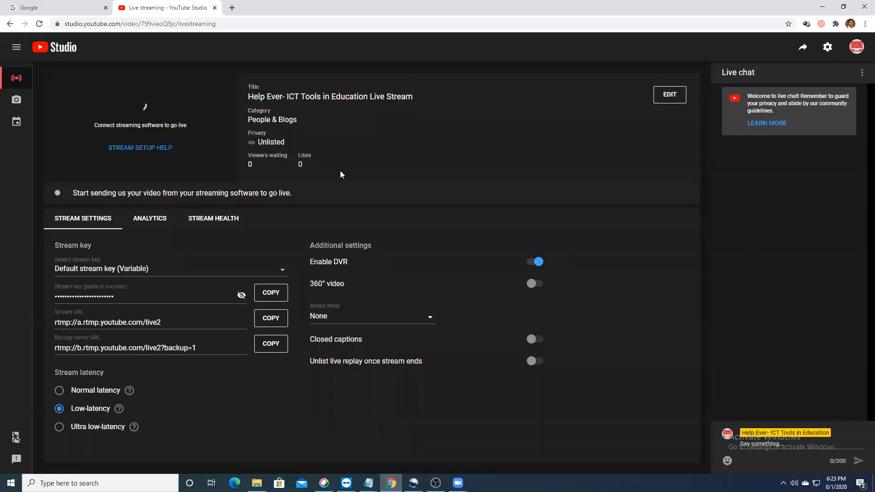
click(801, 51)
click(791, 156)
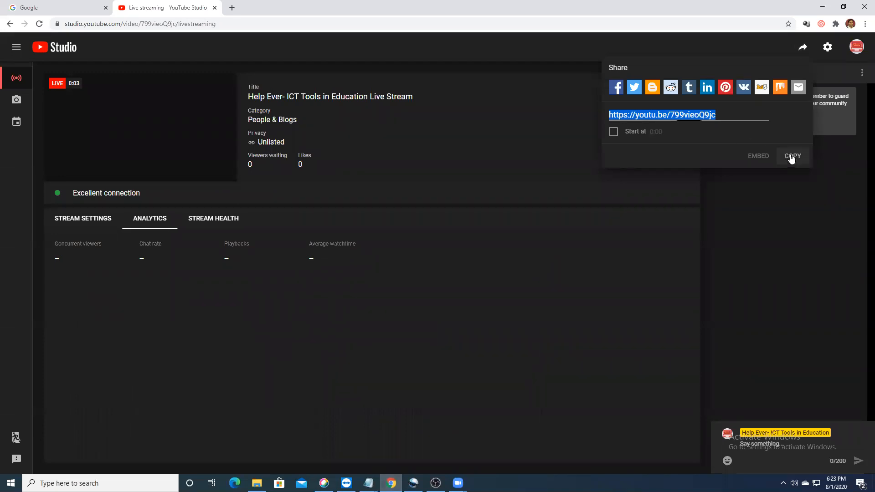
click(231, 6)
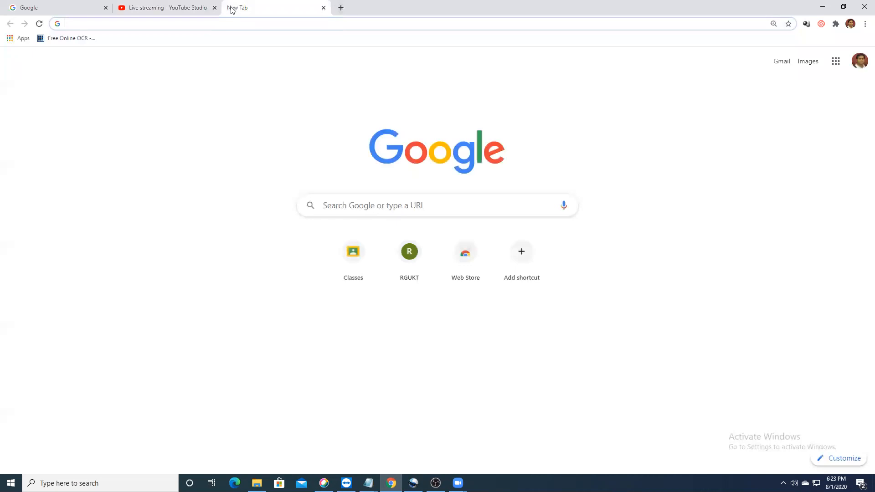
key(ctrl+v)
key(Return)
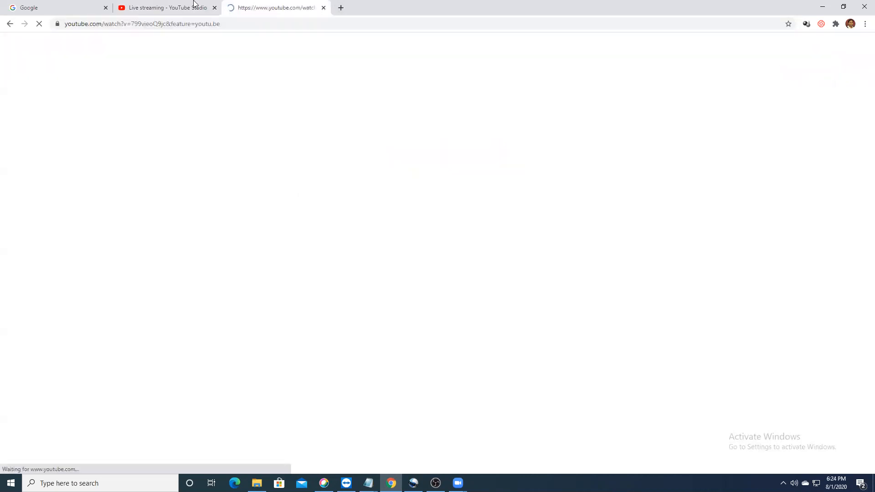
Compare the live preview and analytics in YouTube Studio with the public watch page of the stream
click(173, 8)
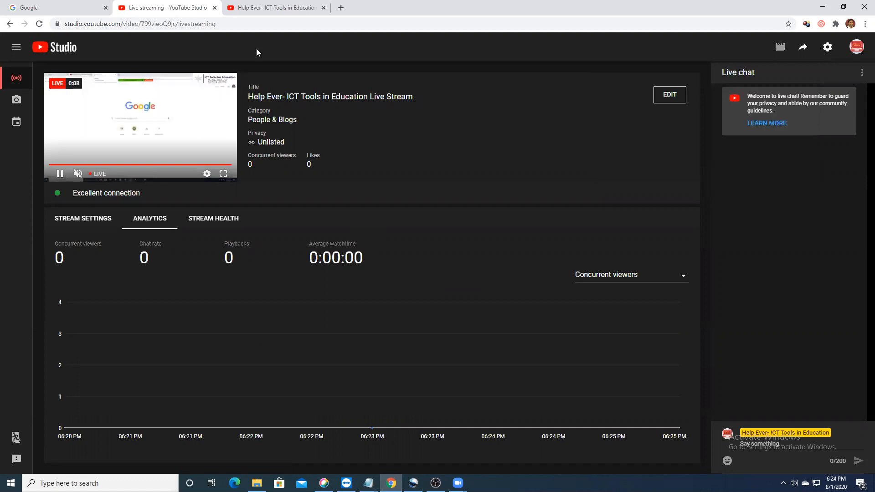
click(261, 7)
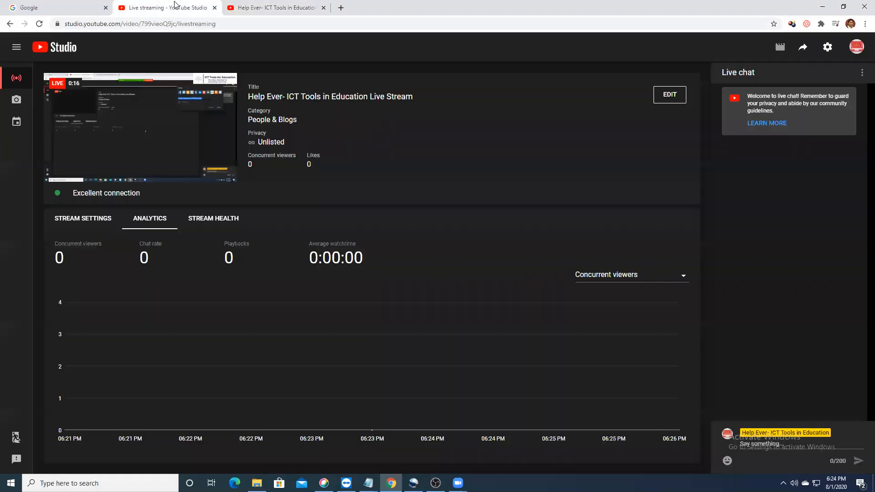
click(175, 8)
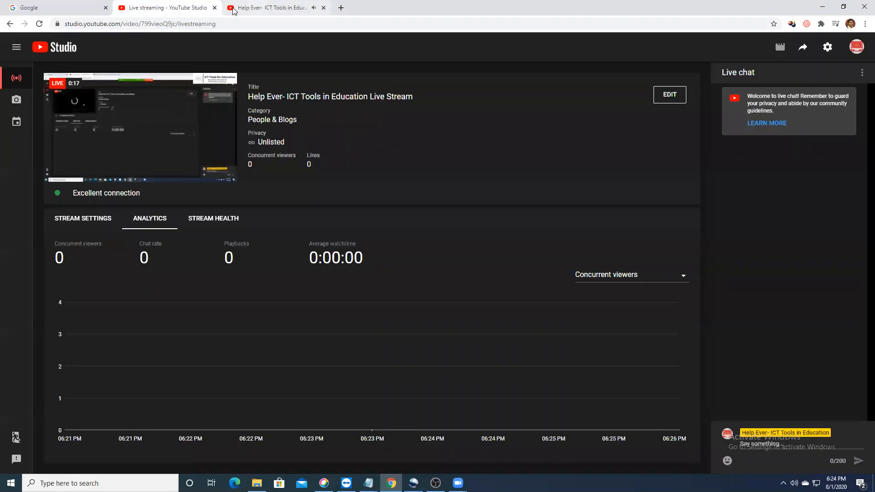
click(233, 10)
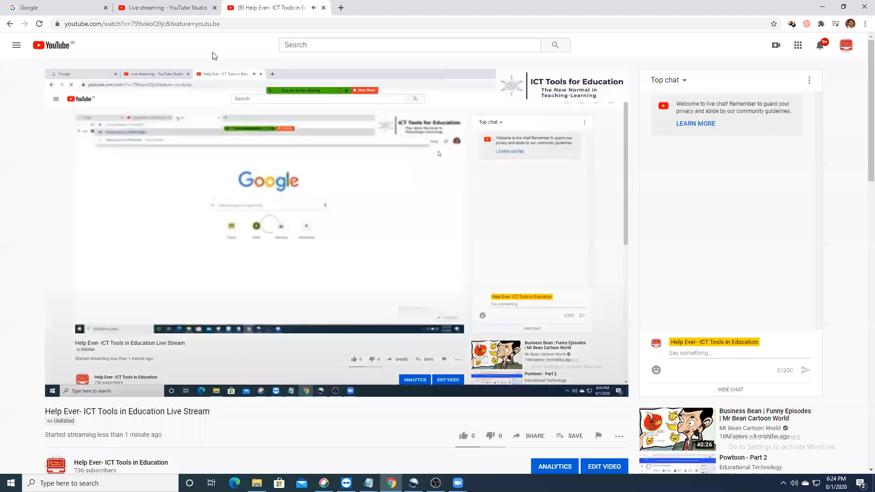
click(164, 6)
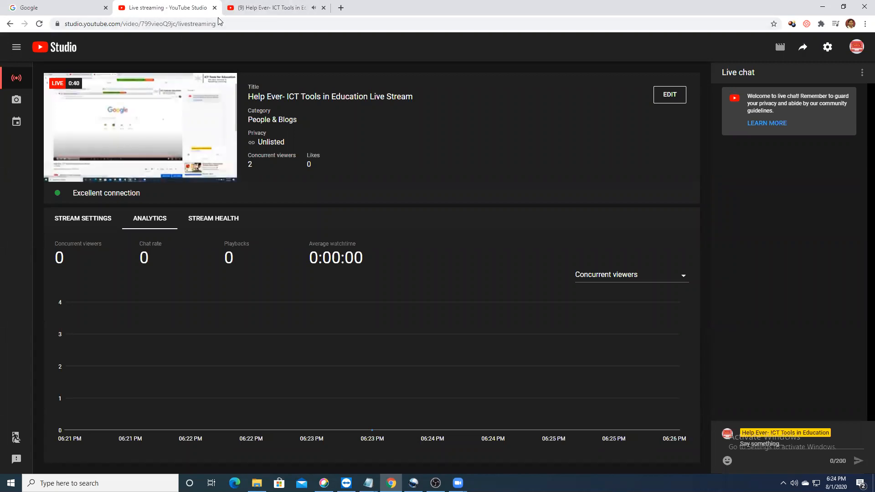
click(266, 8)
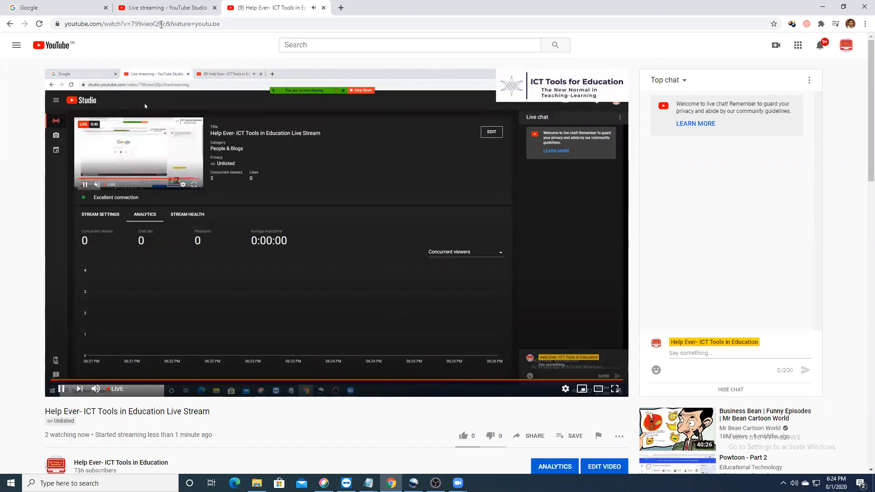
click(163, 8)
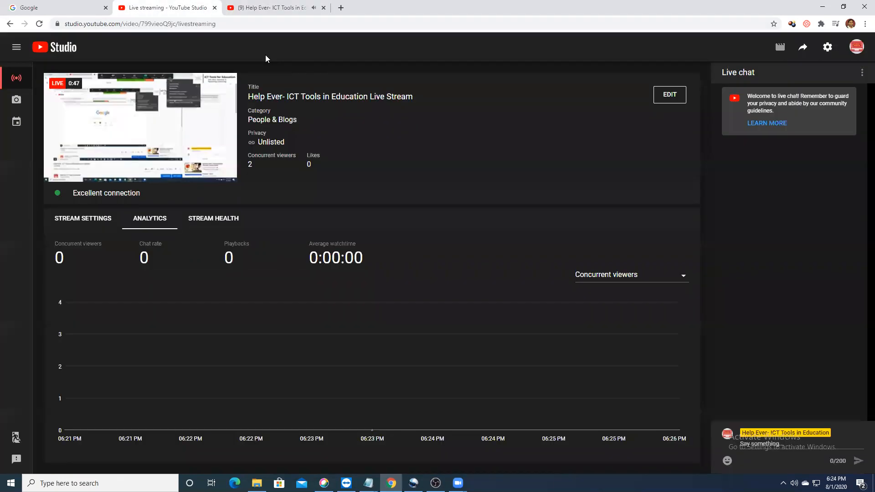
click(269, 8)
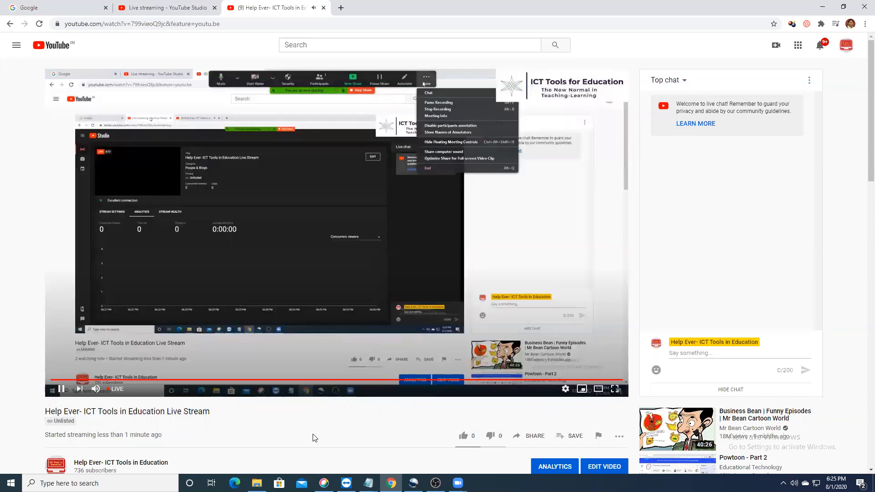
mouse_move(435, 483)
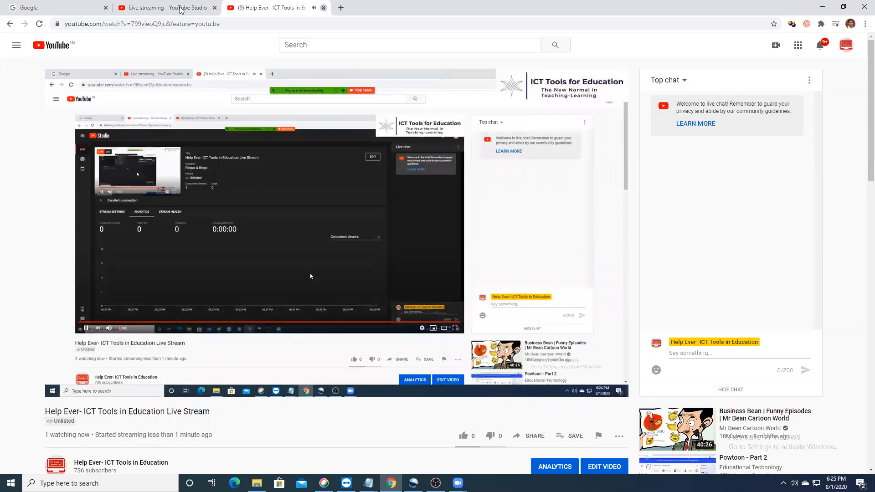
Close the stream's watch page, switch to OBS and stop streaming
click(323, 8)
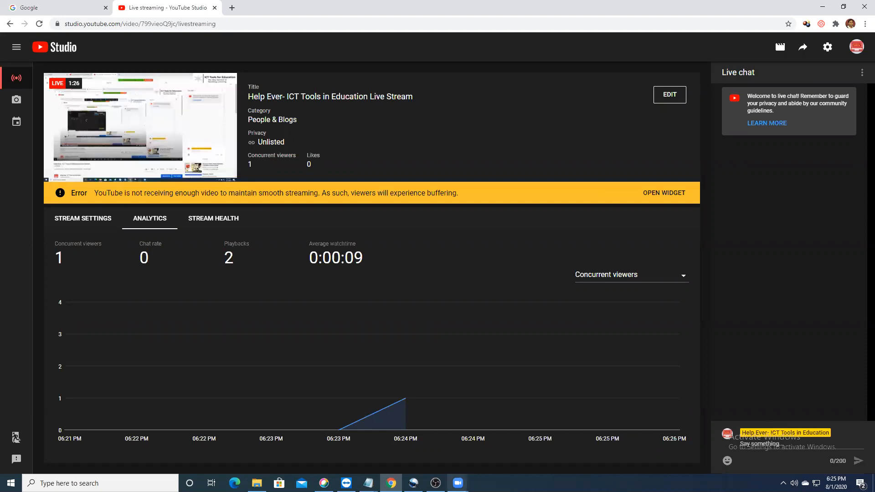
key(alt+Tab)
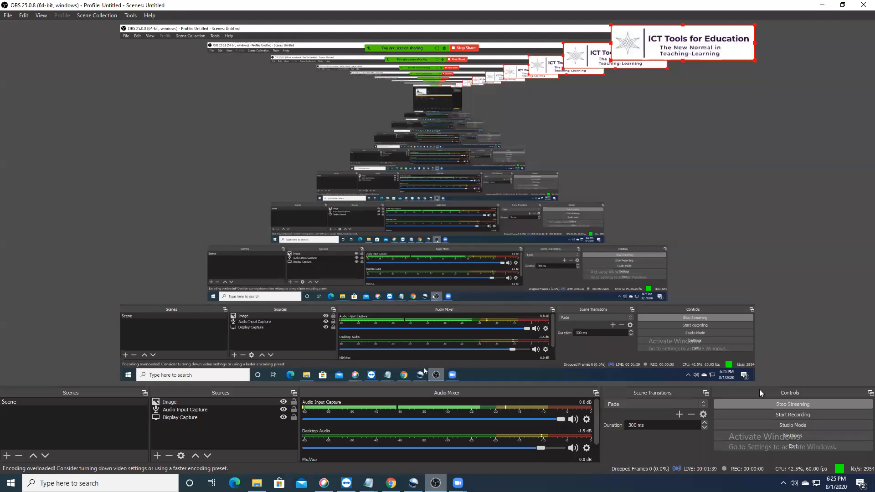
click(792, 404)
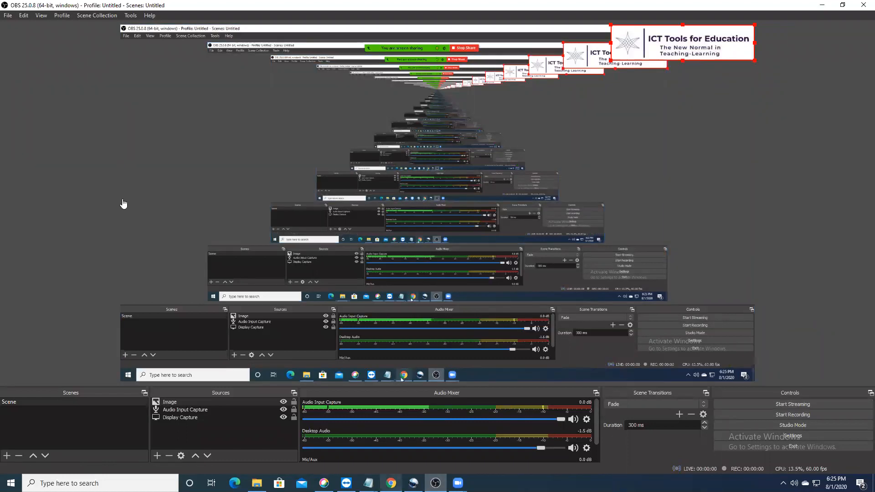
Check the stopped stream's status in YouTube Studio, and minimise the OBS window to return to that page
click(391, 483)
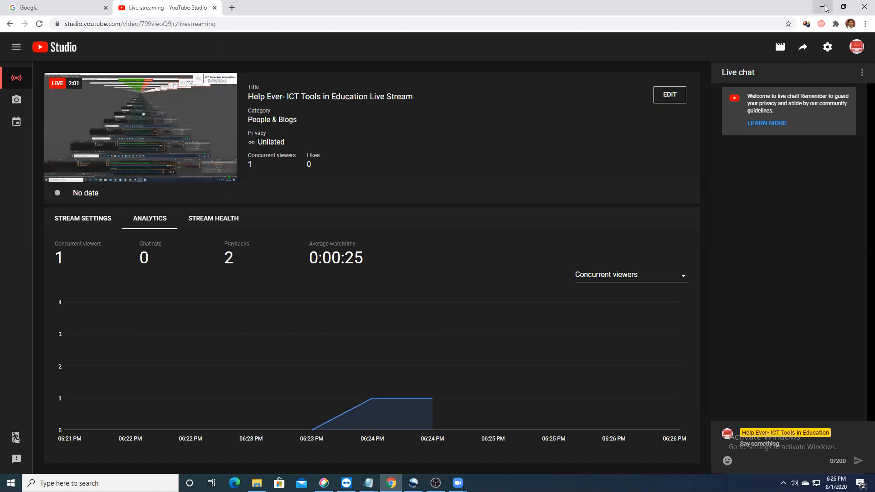
key(alt+Tab)
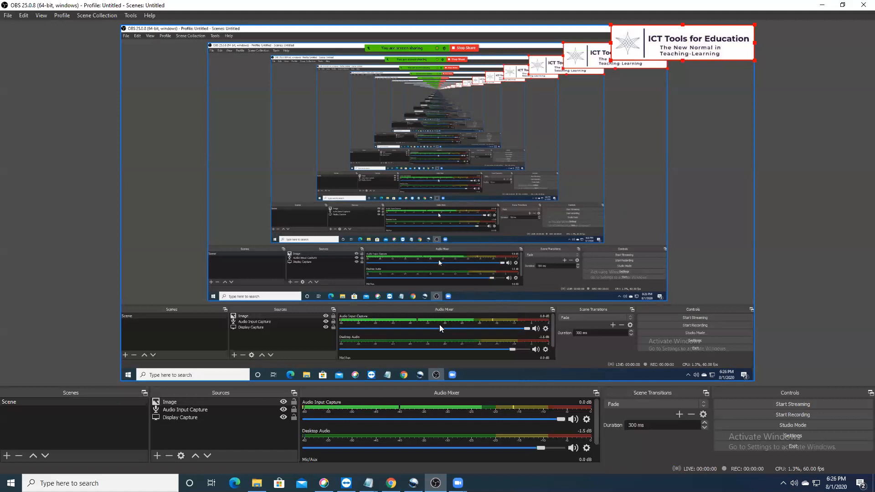
mouse_move(458, 482)
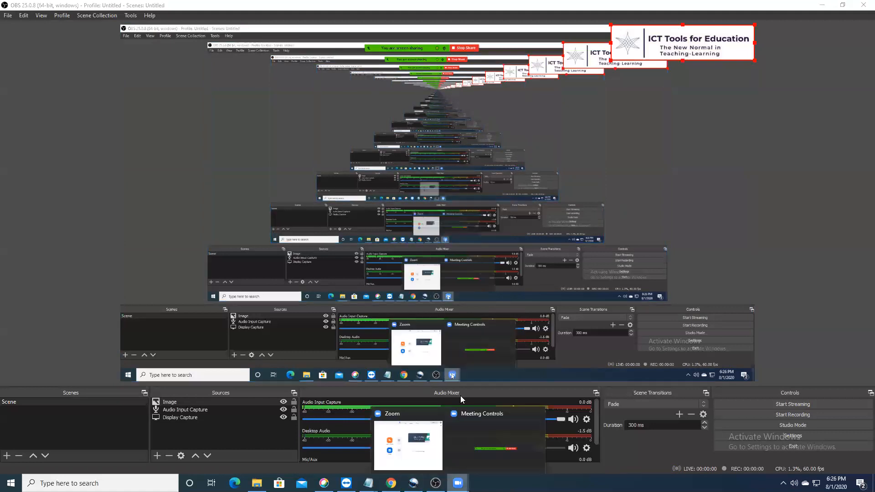
click(476, 433)
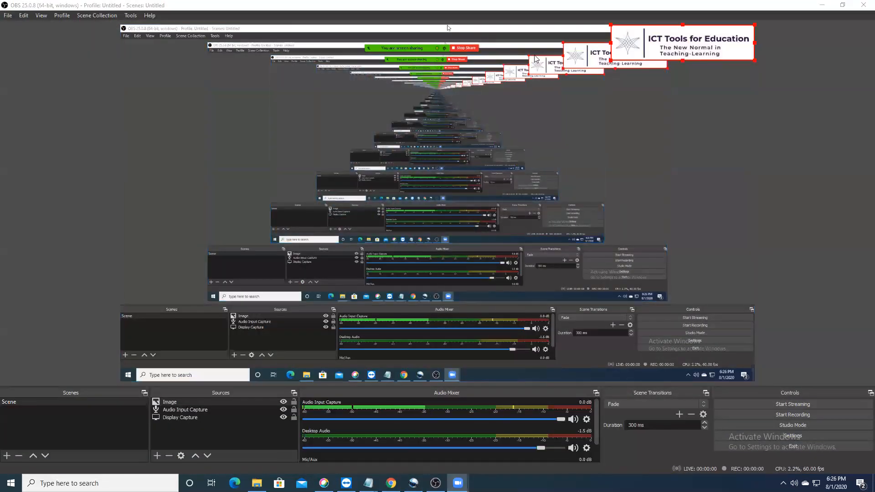
click(822, 5)
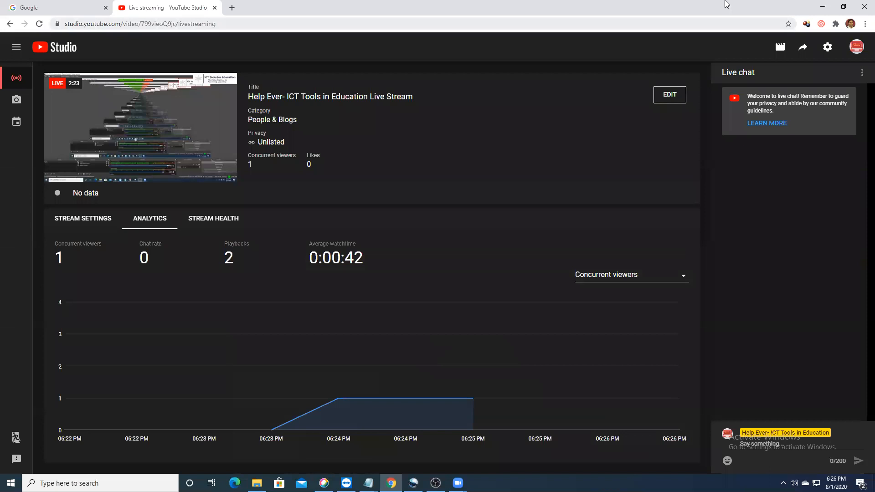